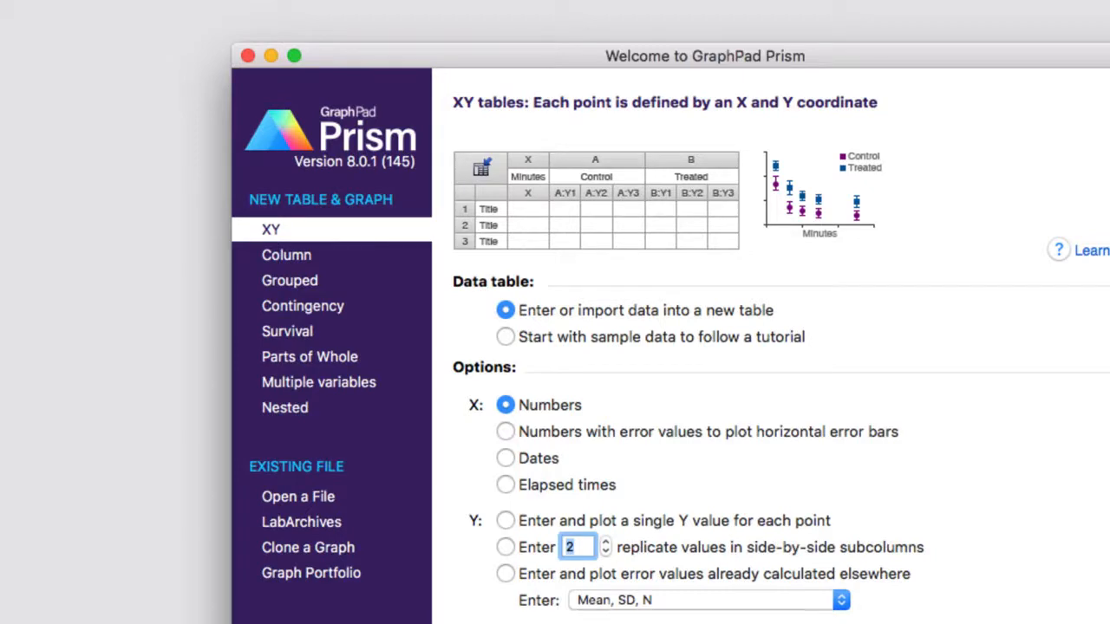
- Create a Column data table from the "Ordinary one-way ANOVA" tutorial sample data set
left_click(508, 338)
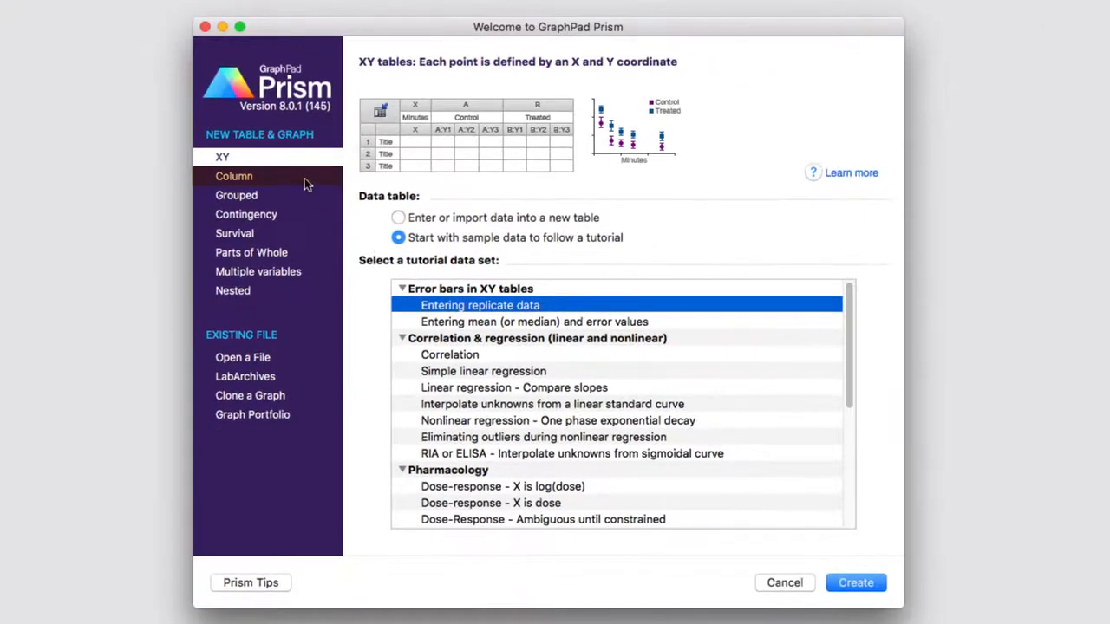
left_click(305, 183)
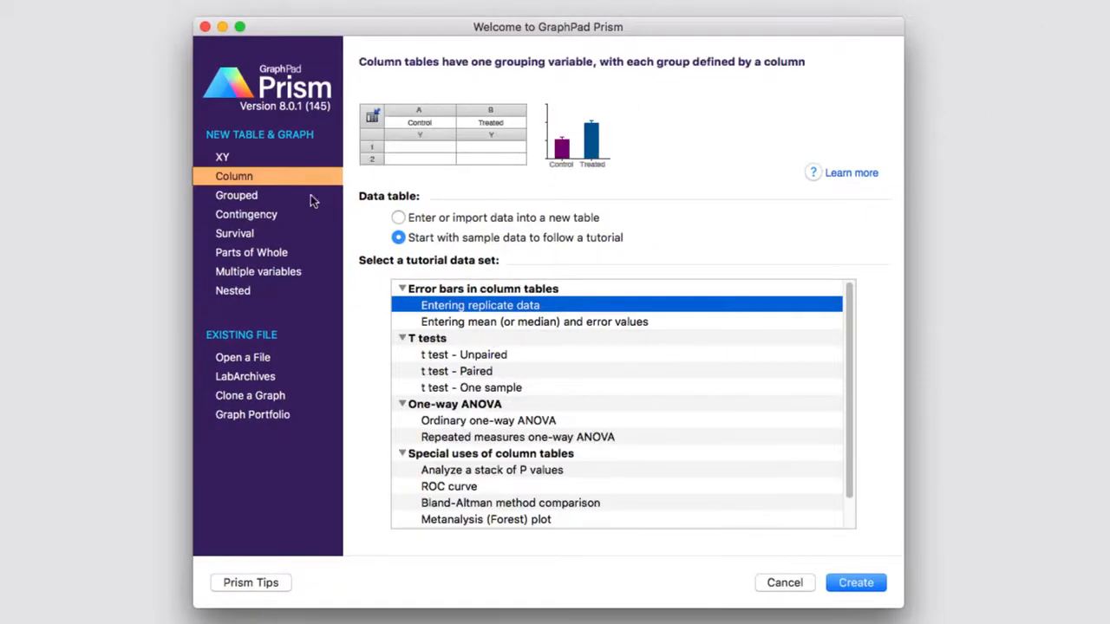
left_click(465, 423)
left_click(854, 584)
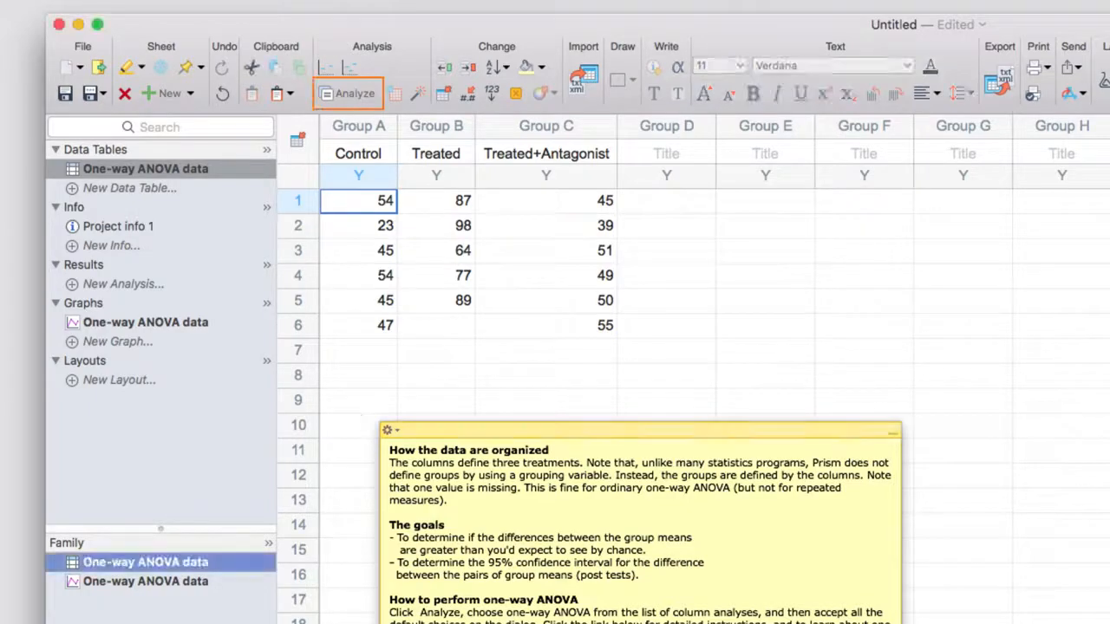
- Run an ordinary one-way ANOVA on all three data sets, comparing the mean of each column with the mean of every other column
left_click(360, 95)
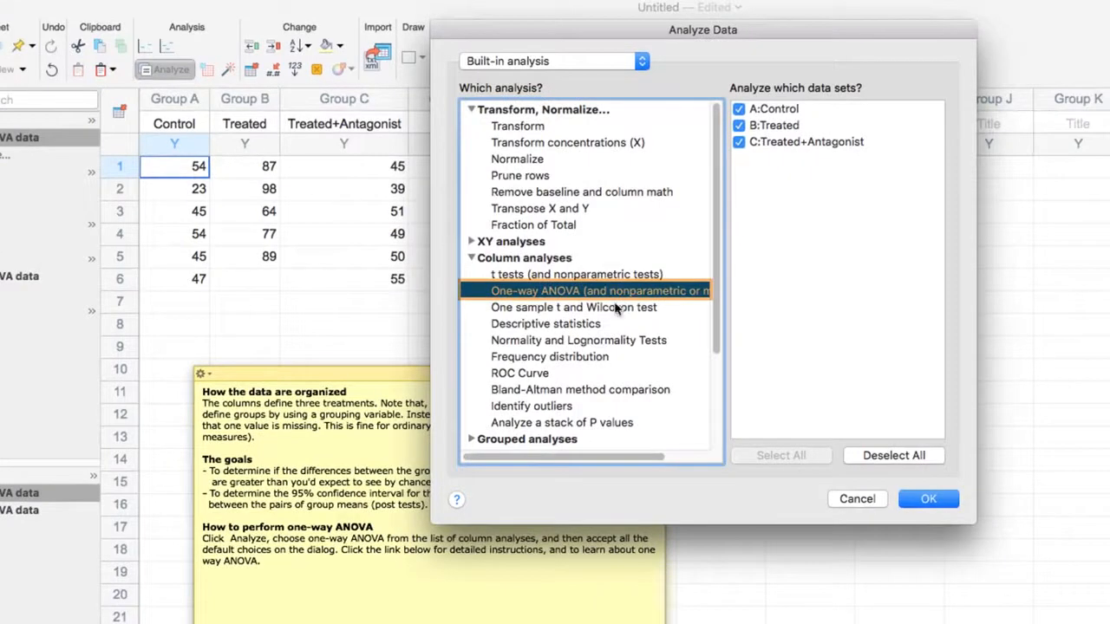
left_click(926, 500)
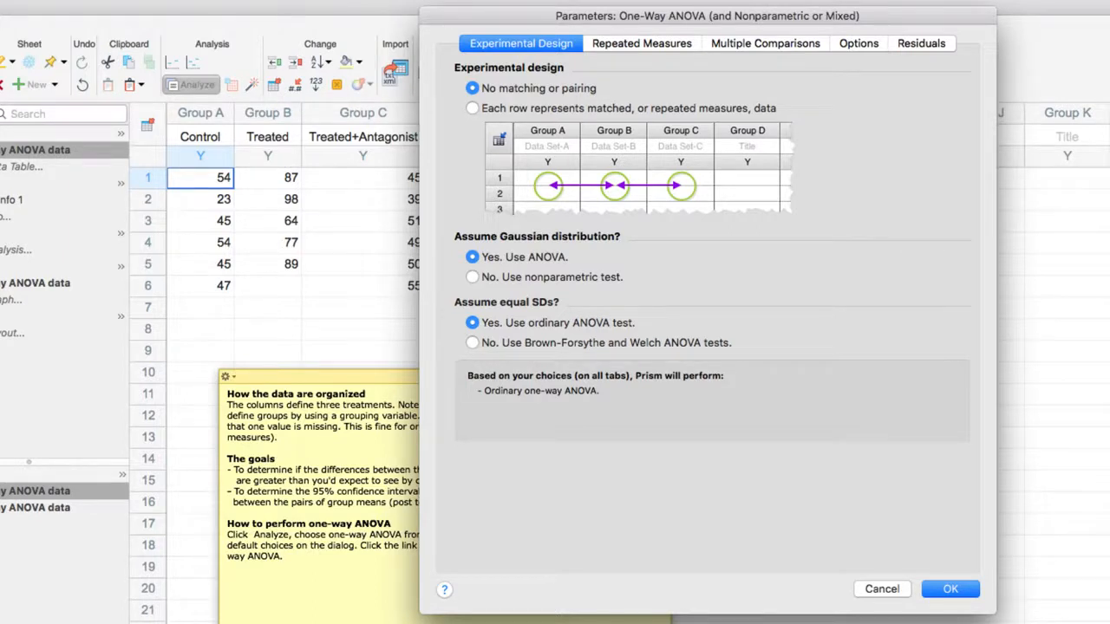
left_click(767, 43)
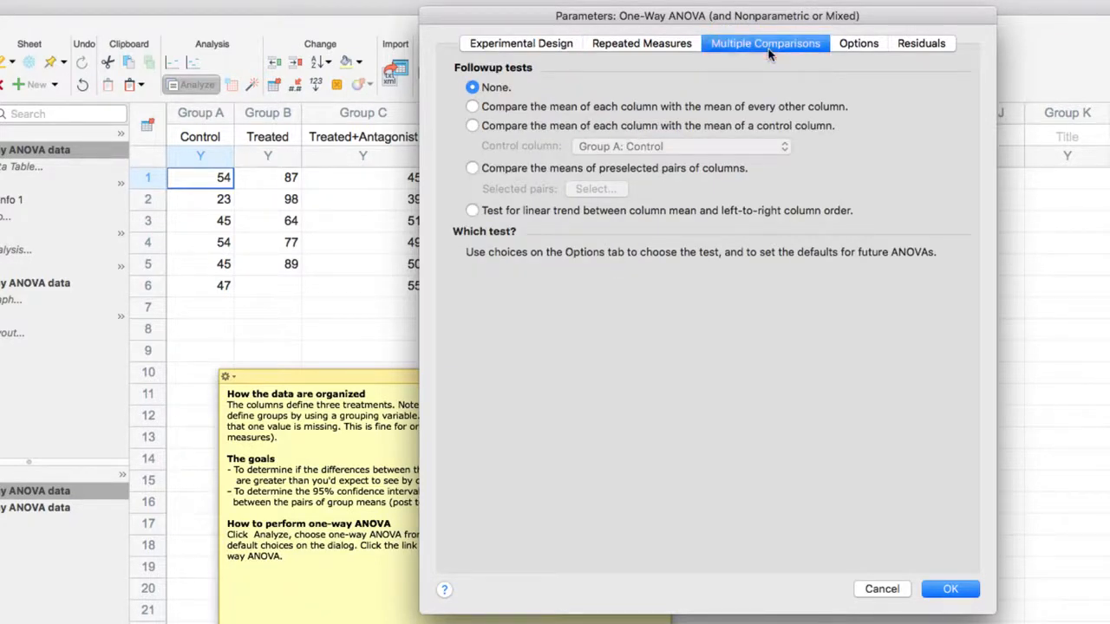
left_click(670, 108)
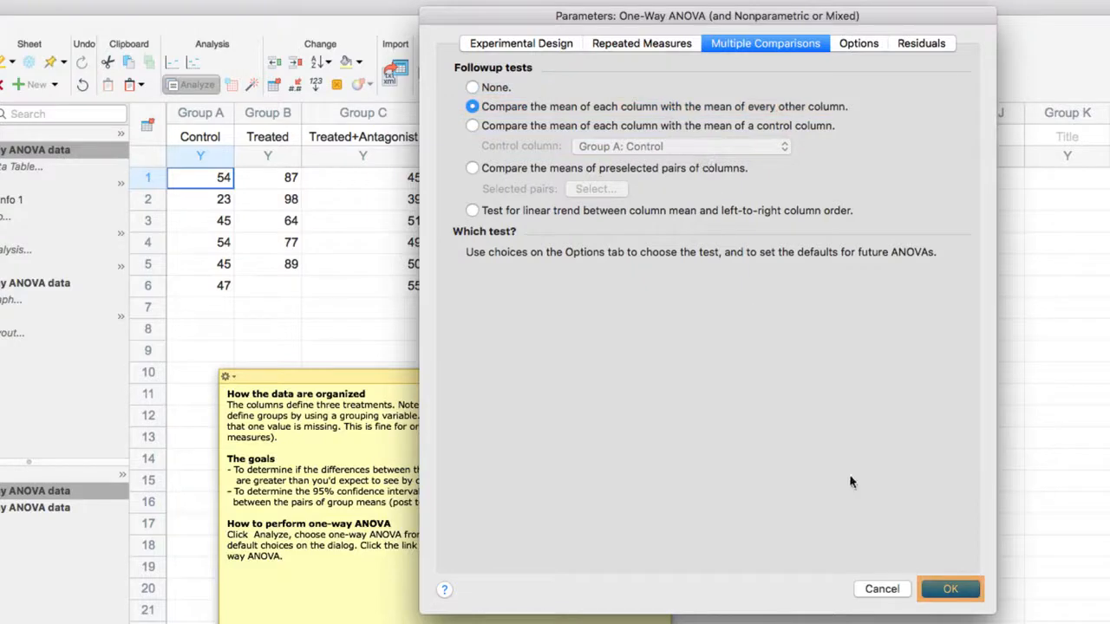
left_click(936, 591)
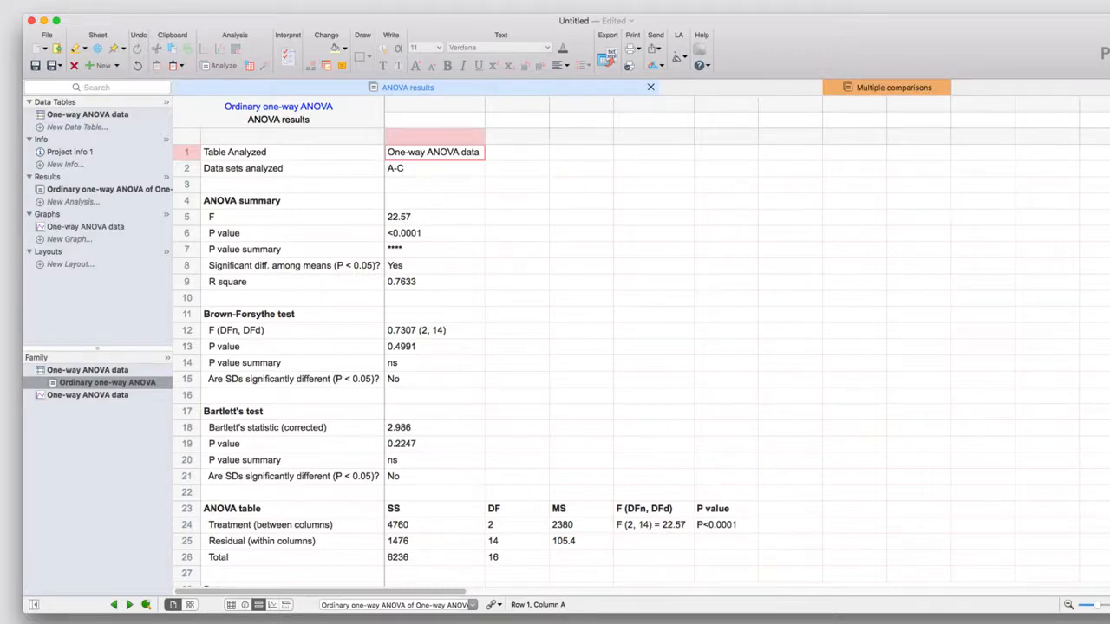
- Examine the Multiple comparisons results of the one-way ANOVA and return to the ANOVA results sheet
left_click(883, 90)
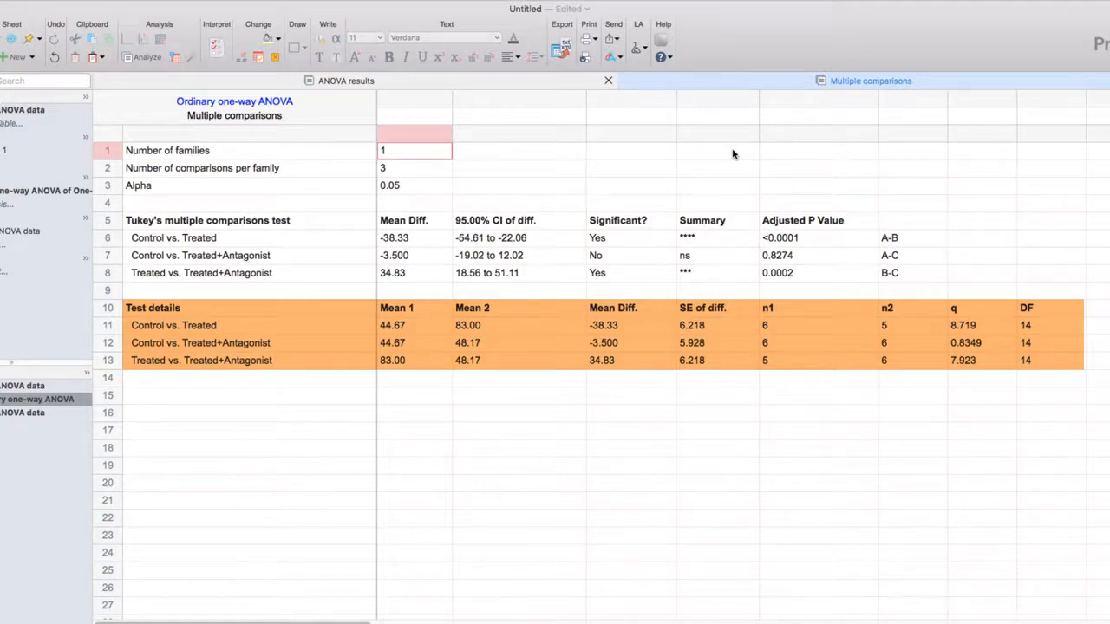
left_click(586, 85)
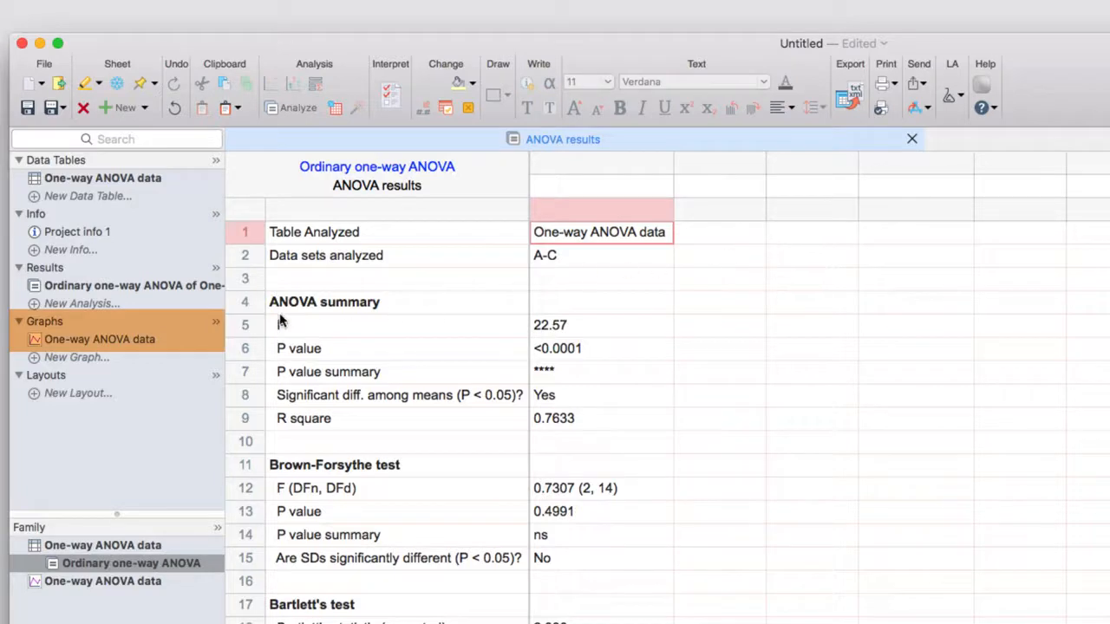
- Open the One-way ANOVA data graph and preview the column bar, box and whiskers, and violin plot types
left_click(128, 343)
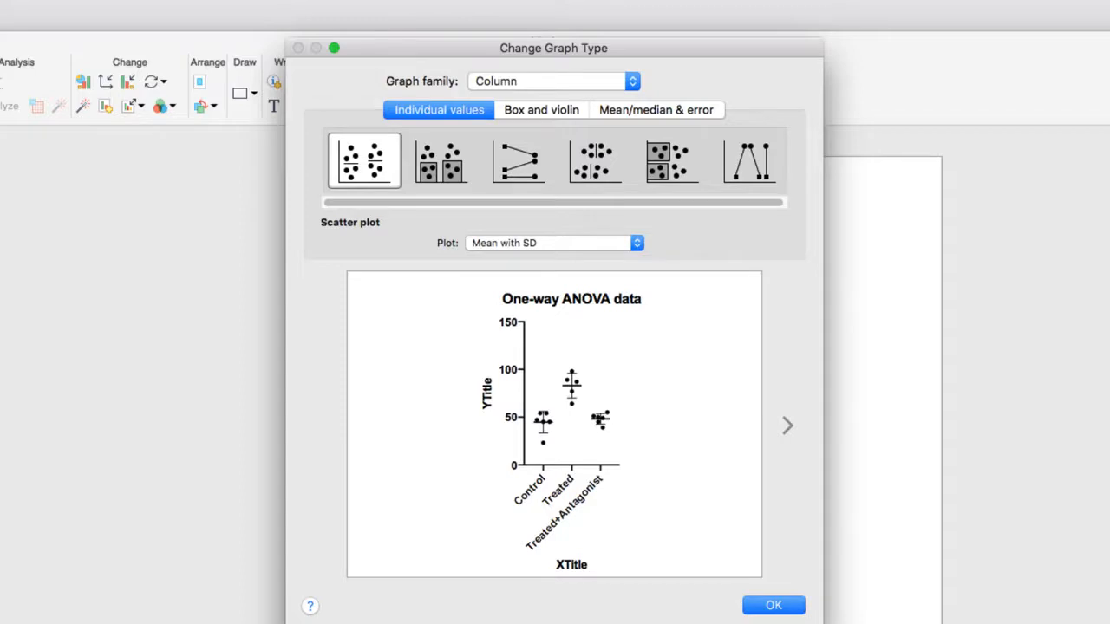
left_click(598, 114)
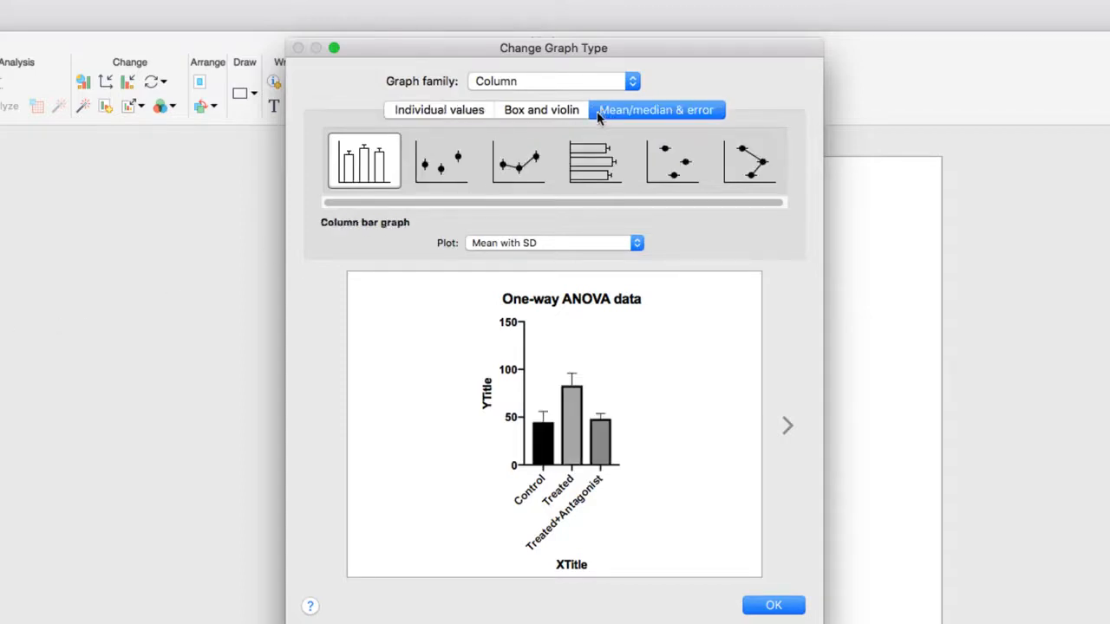
left_click(568, 111)
left_click(460, 172)
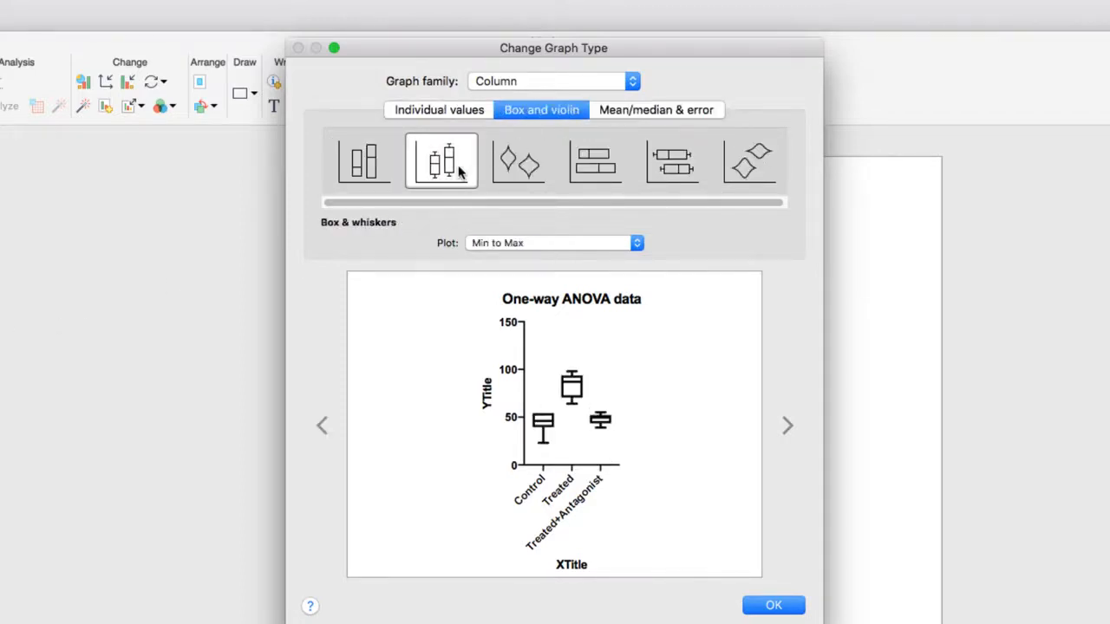
left_click(548, 169)
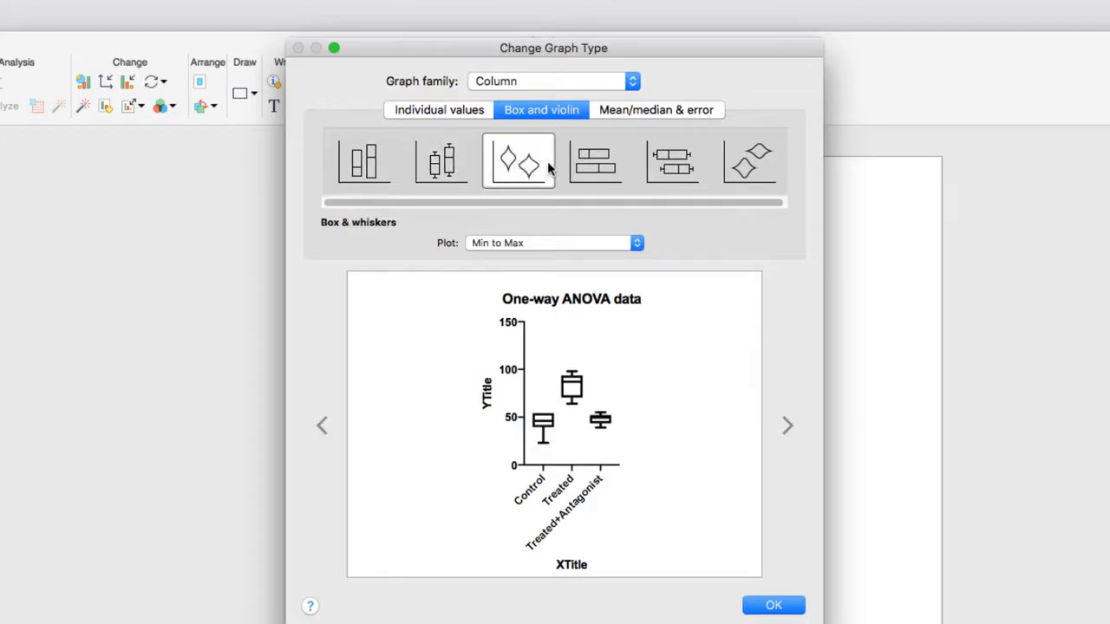
- Make the graph a scatter plot of individual values, plotted as Mean with SD
left_click(473, 114)
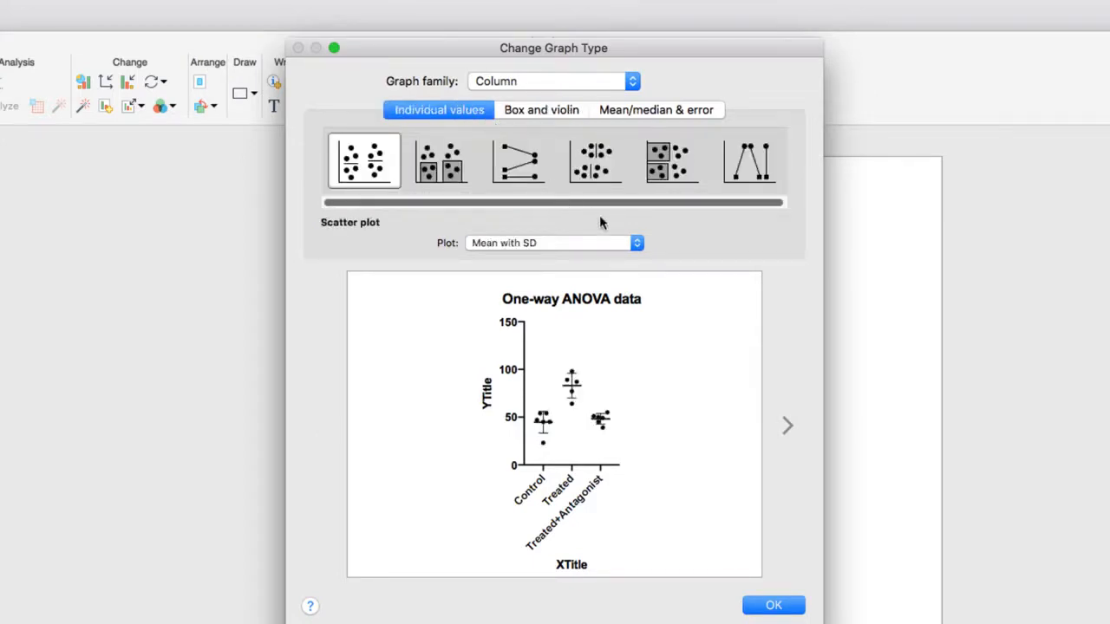
left_click(637, 247)
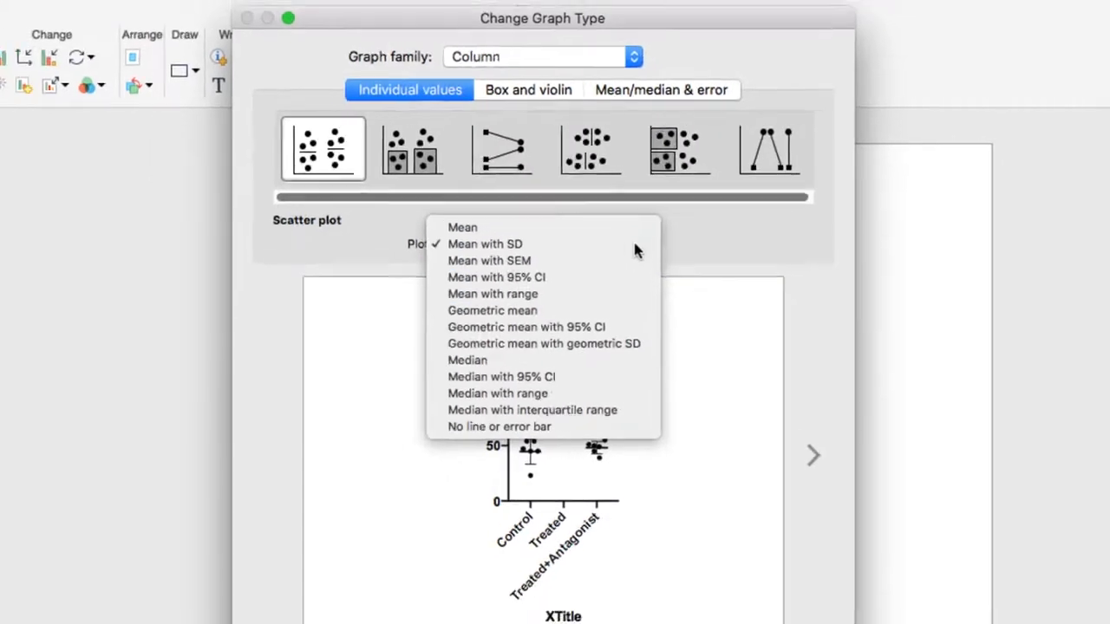
left_click(639, 258)
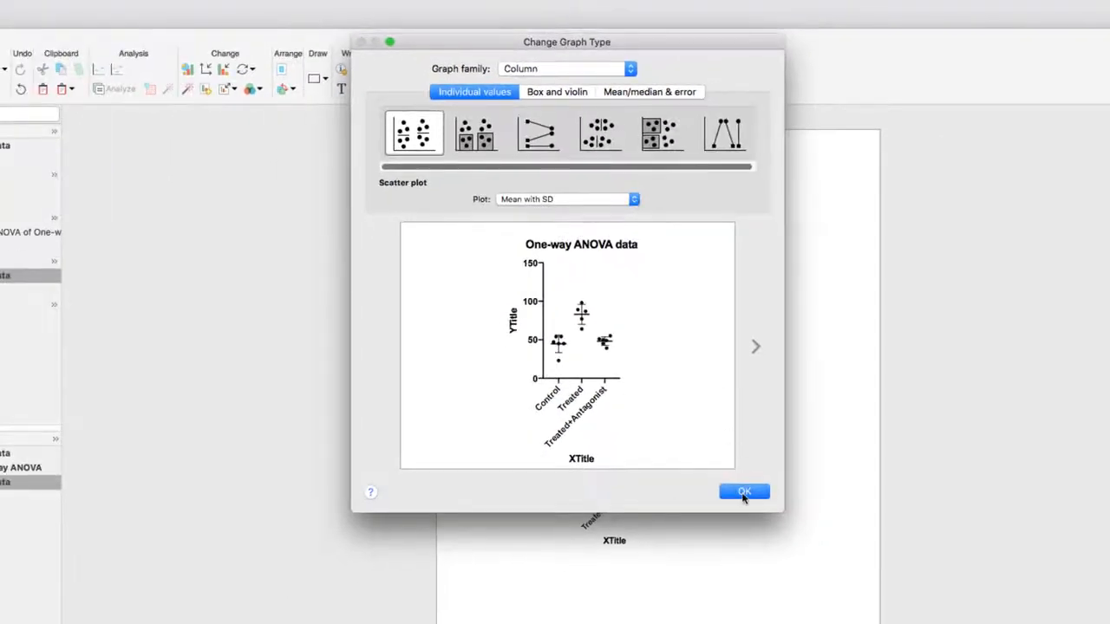
left_click(744, 491)
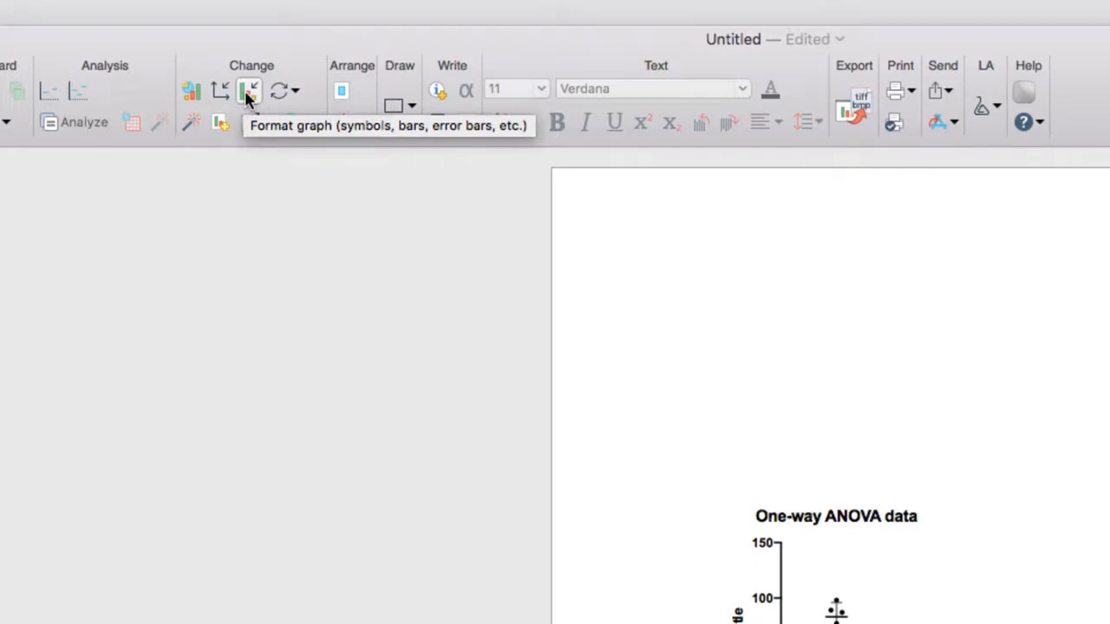
- Reorder the data sets plotted on the graph to Treated+Antagonist, Treated, Control in the graph formatting
left_click(248, 95)
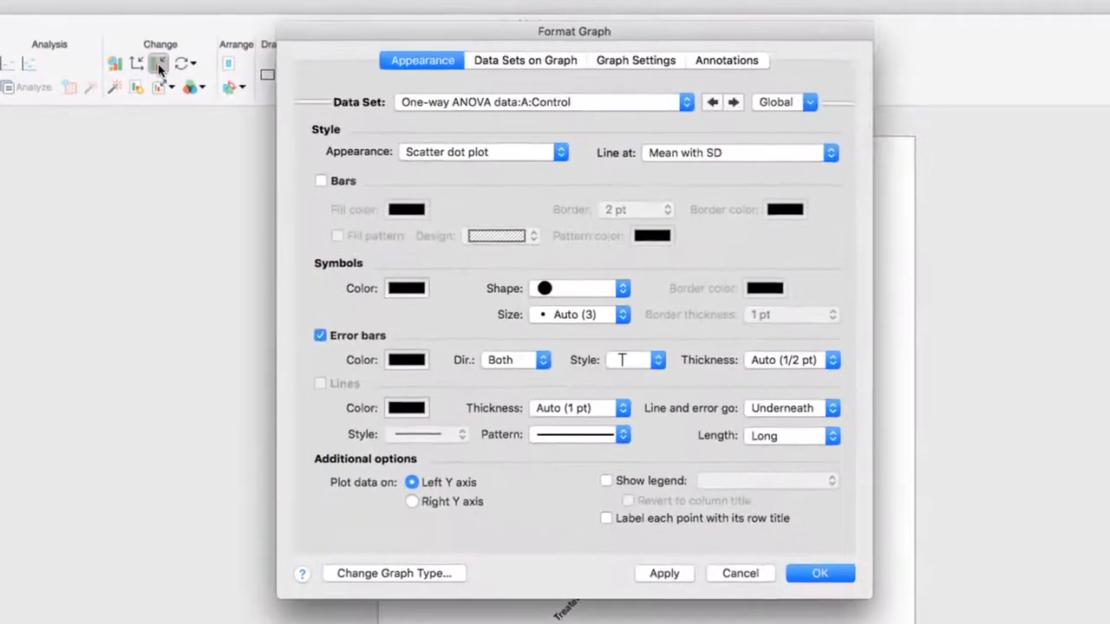
left_click(618, 105)
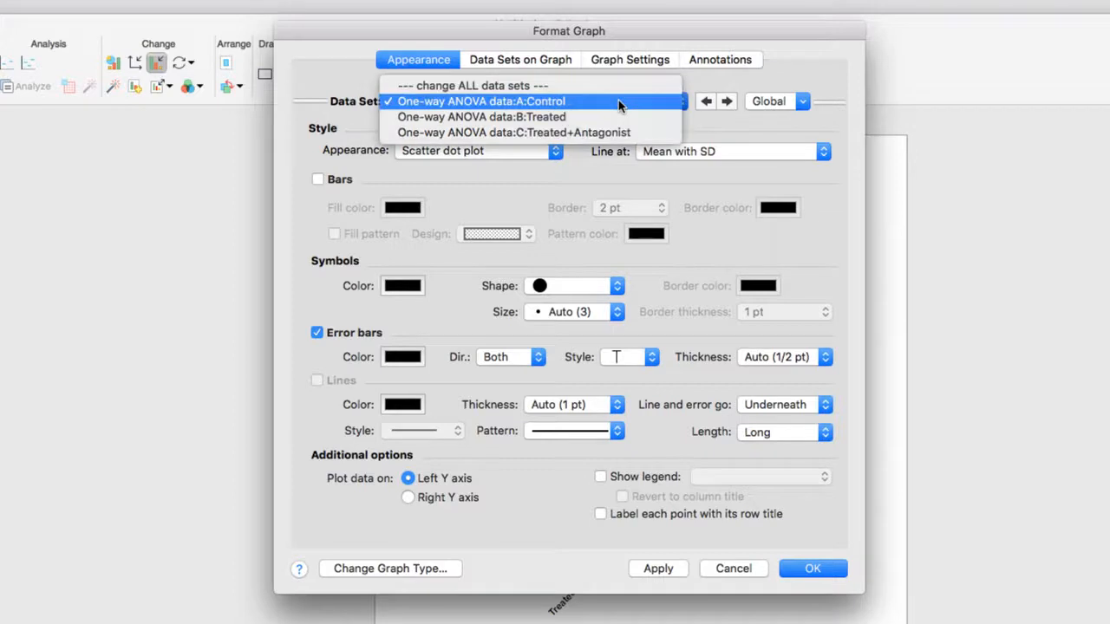
left_click(618, 104)
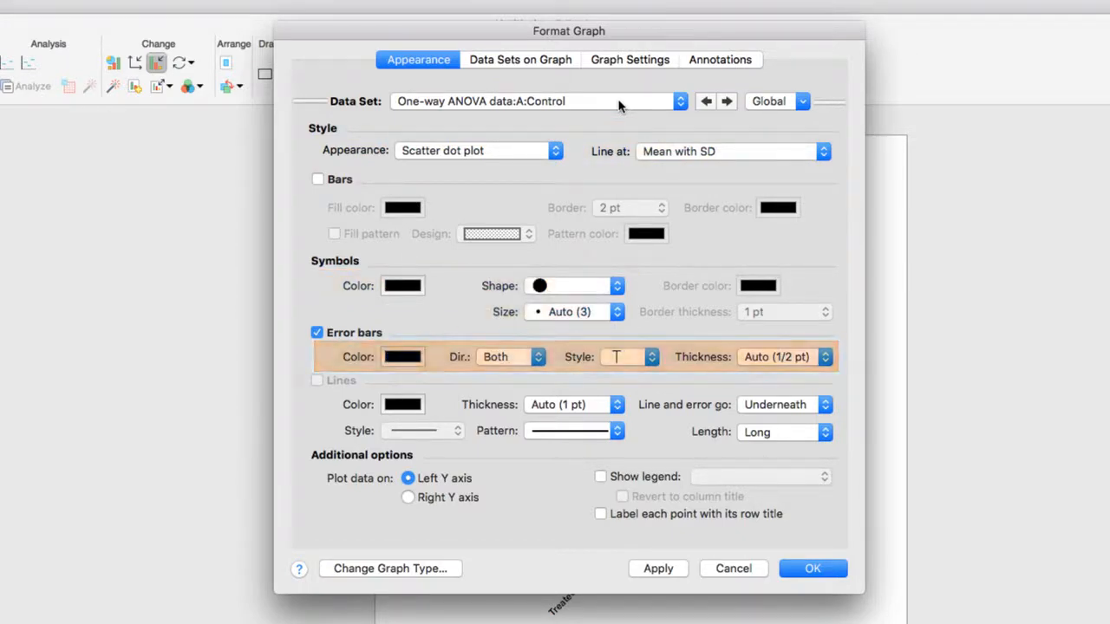
left_click(526, 60)
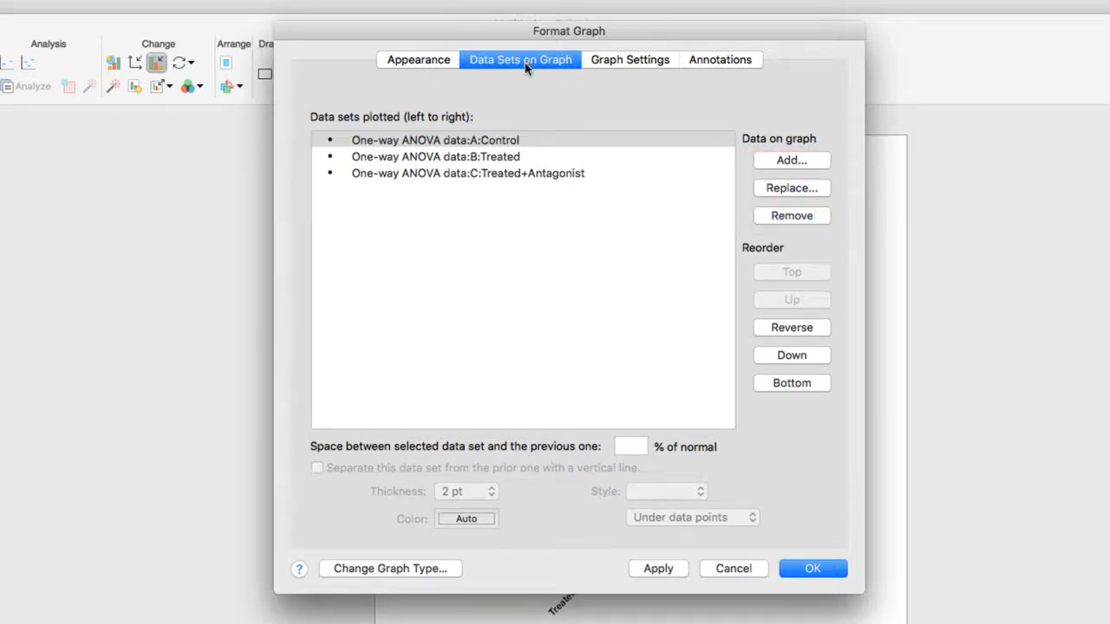
mouse_move(517, 140)
left_mouse_down()
mouse_move(518, 164)
mouse_move(530, 158)
mouse_move(529, 137)
left_mouse_up()
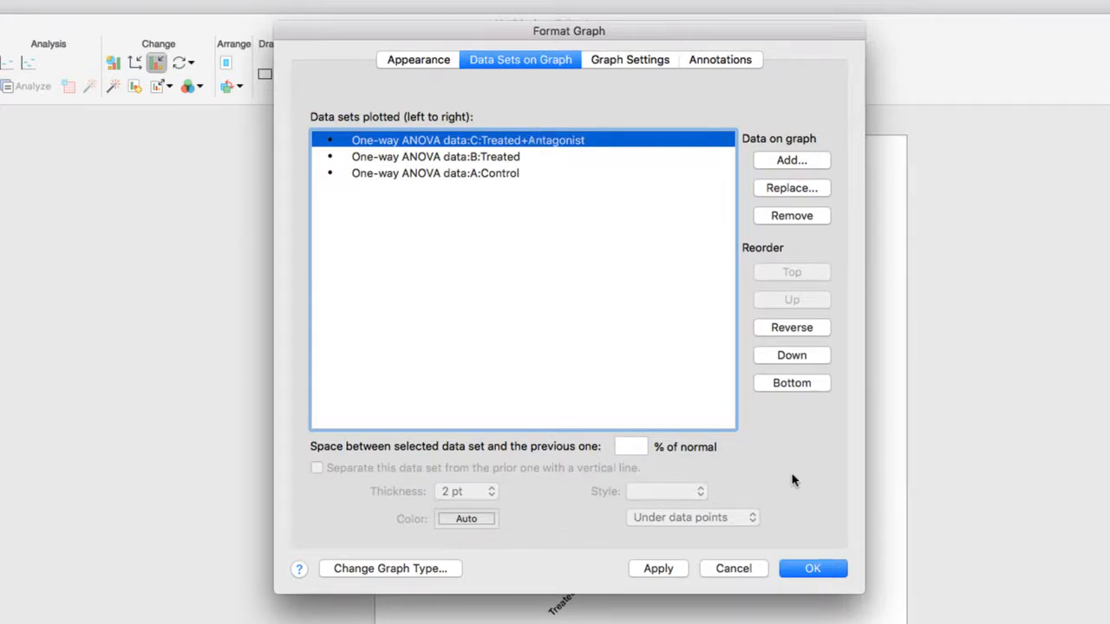
left_click(827, 574)
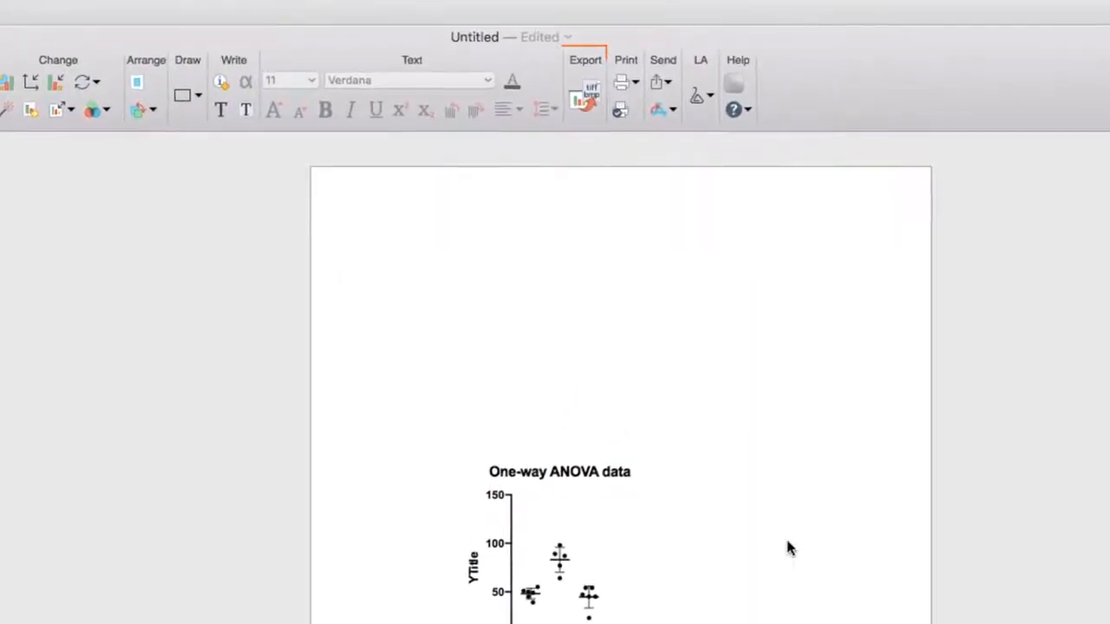
- Try out exporting the graph as a TIF Tagged Image File with the RGB color model, and cancel the export
left_click(580, 102)
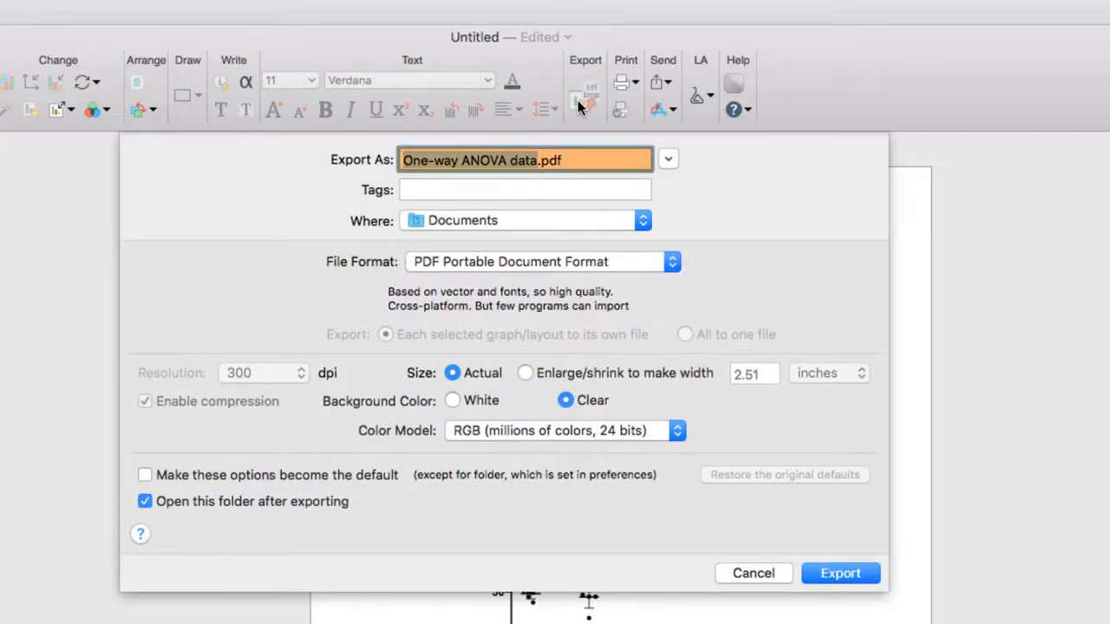
left_click(641, 266)
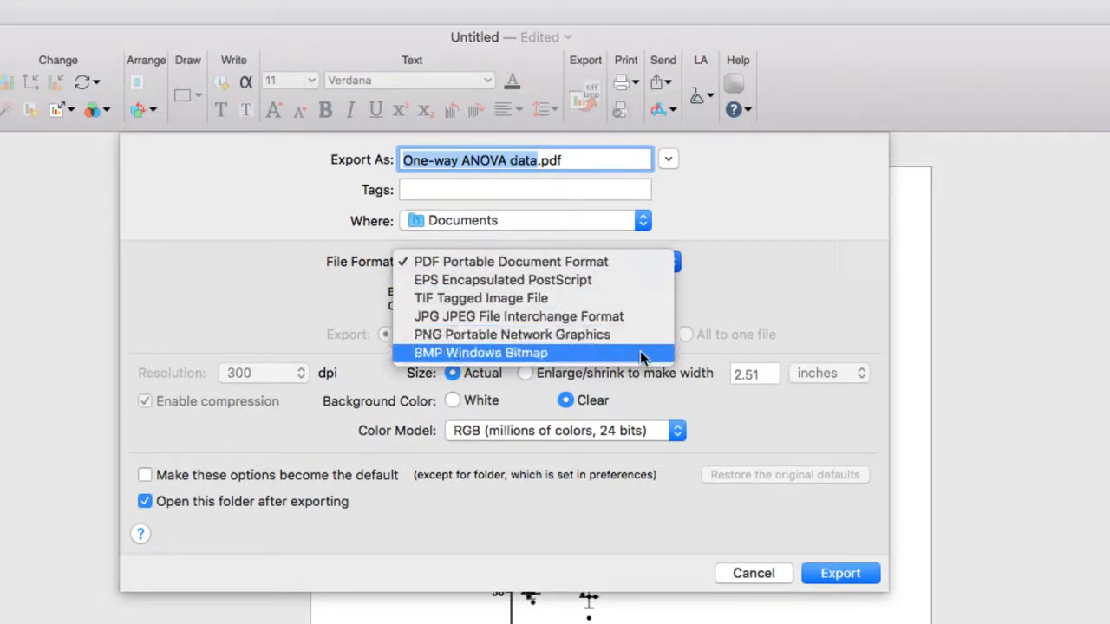
left_click(641, 300)
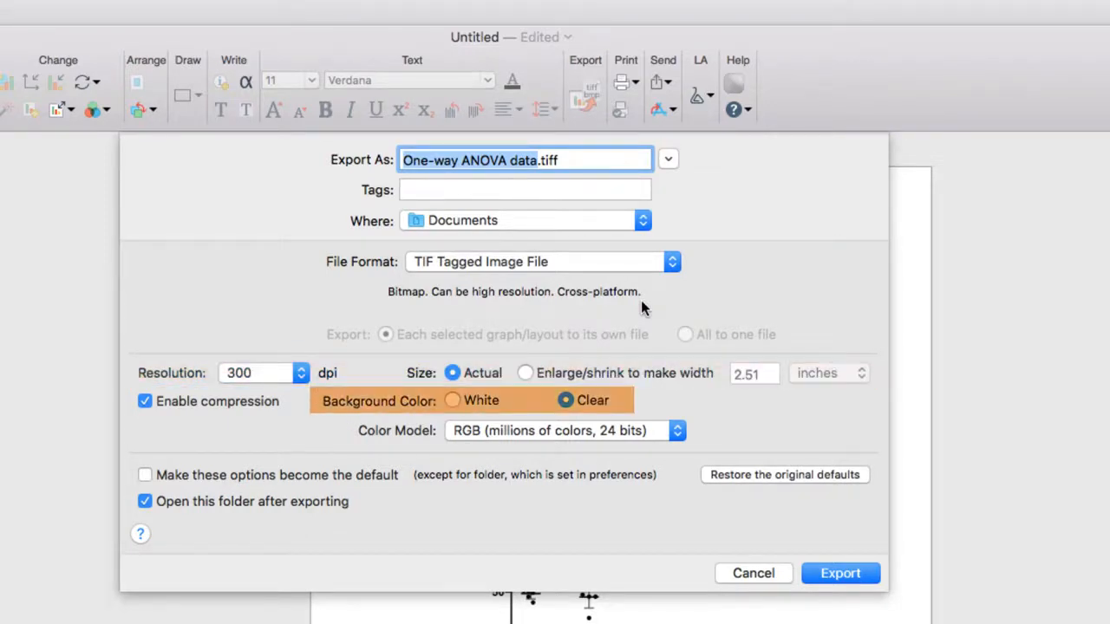
left_click(655, 431)
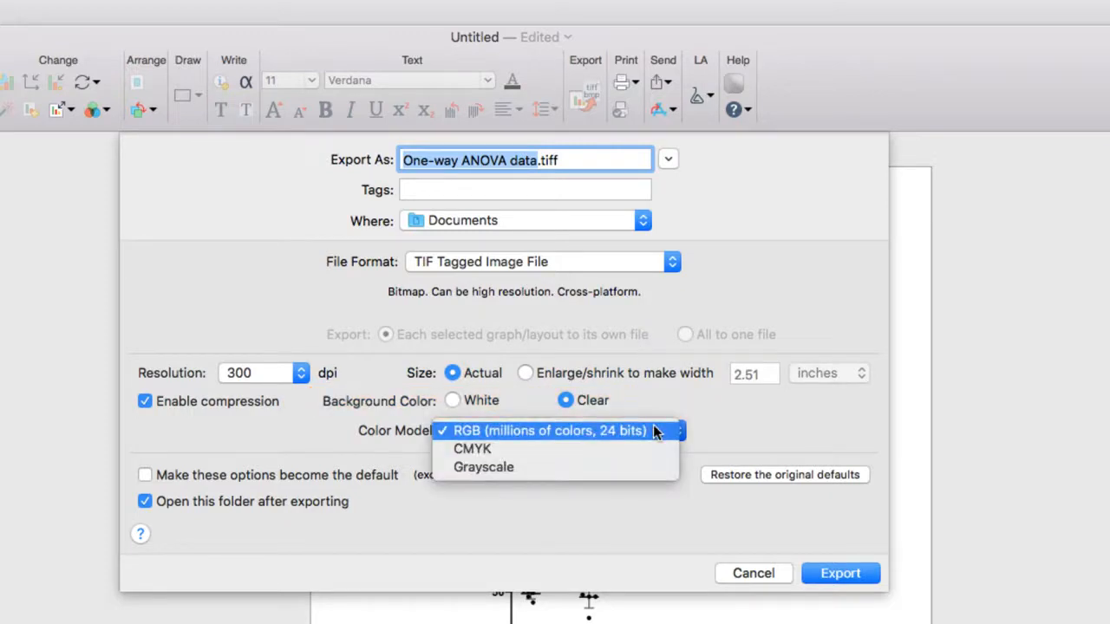
left_click(653, 431)
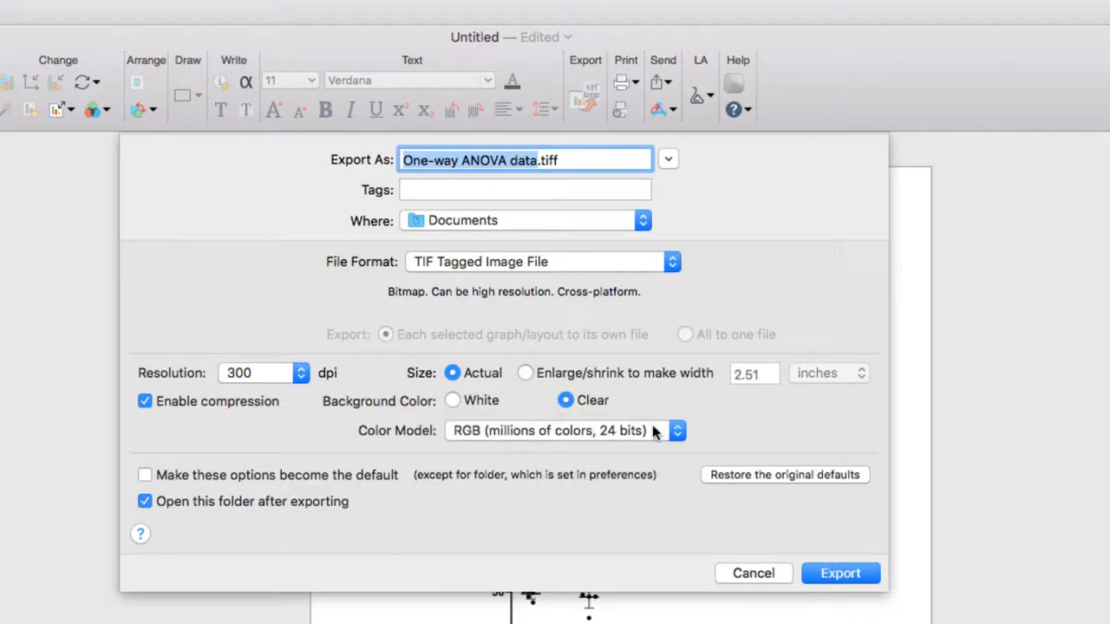
left_click(739, 577)
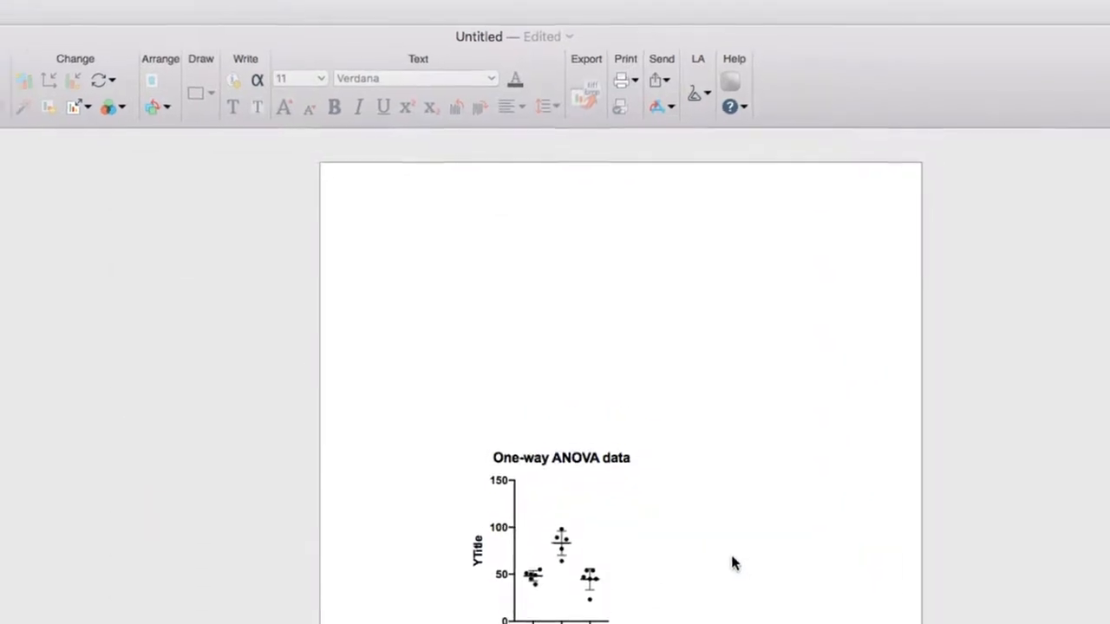